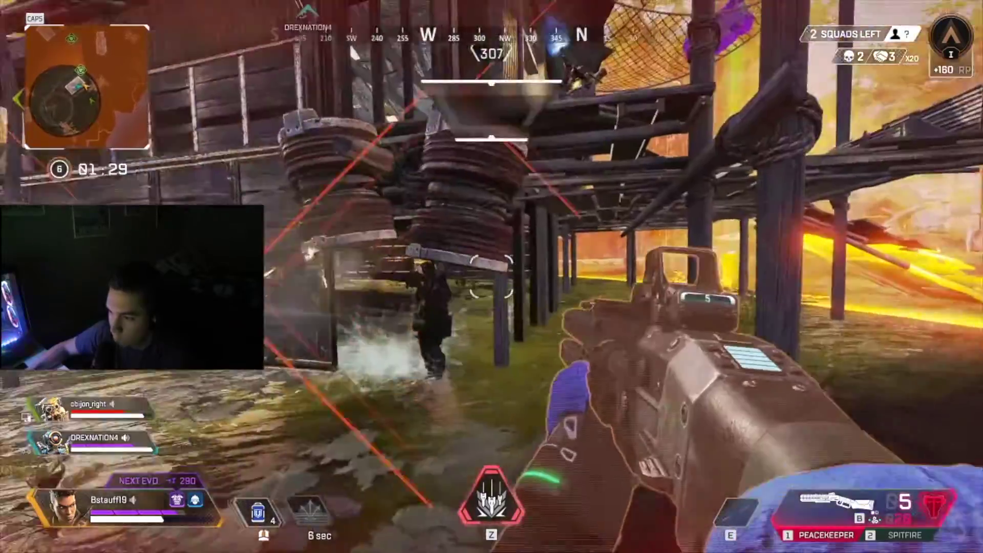
Fire the Peacekeeper repeatedly at the enemy beneath the wooden structure until they're knocked down
left_click(492, 277)
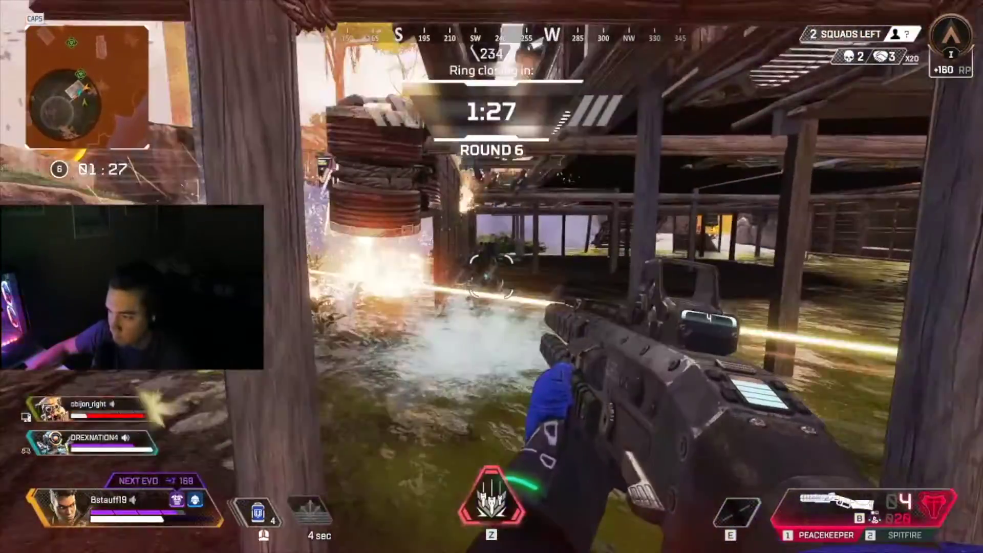
left_click(491, 277)
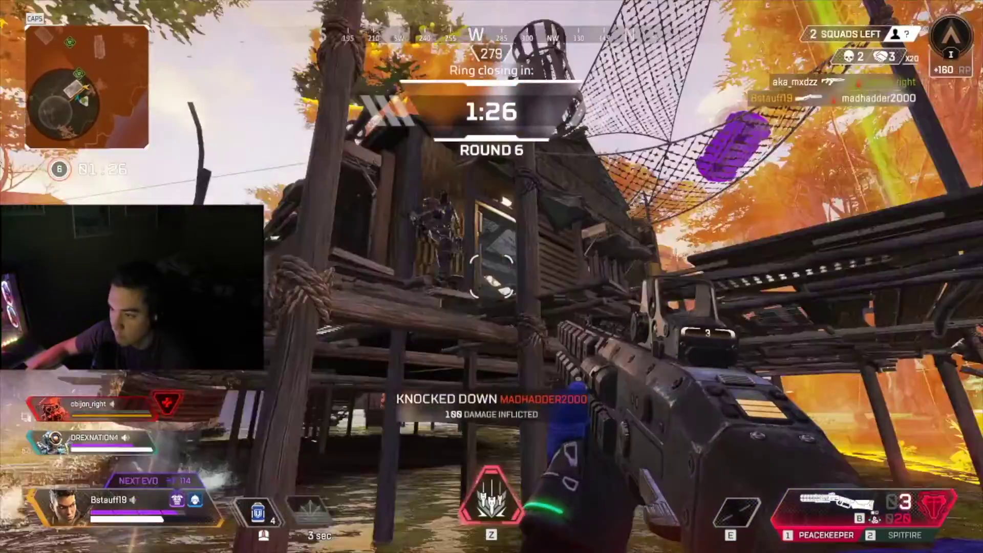
left_click(491, 276)
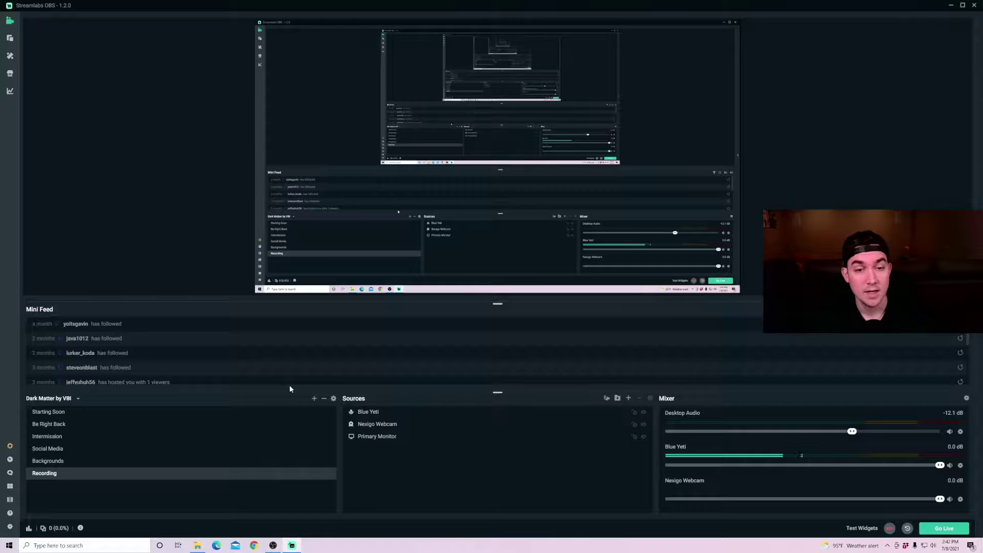
Open Settings to the Video page and expand the 2560x1440 output resolution list
left_click(9, 527)
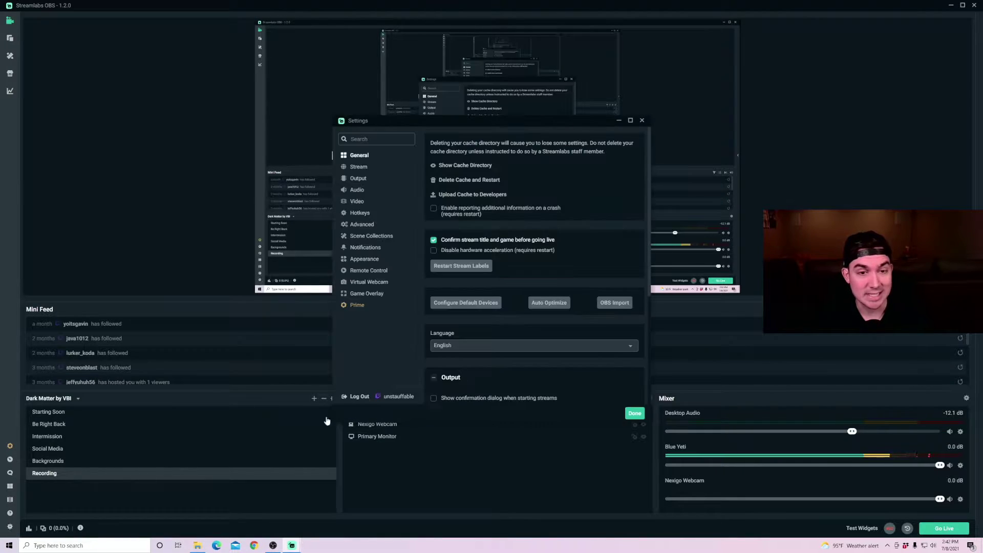
left_click(358, 201)
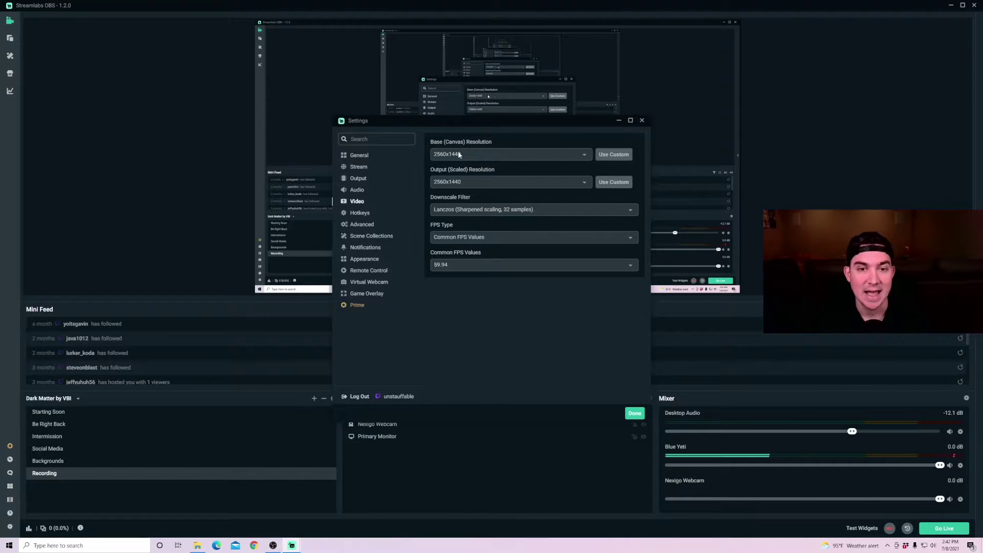
left_click(530, 182)
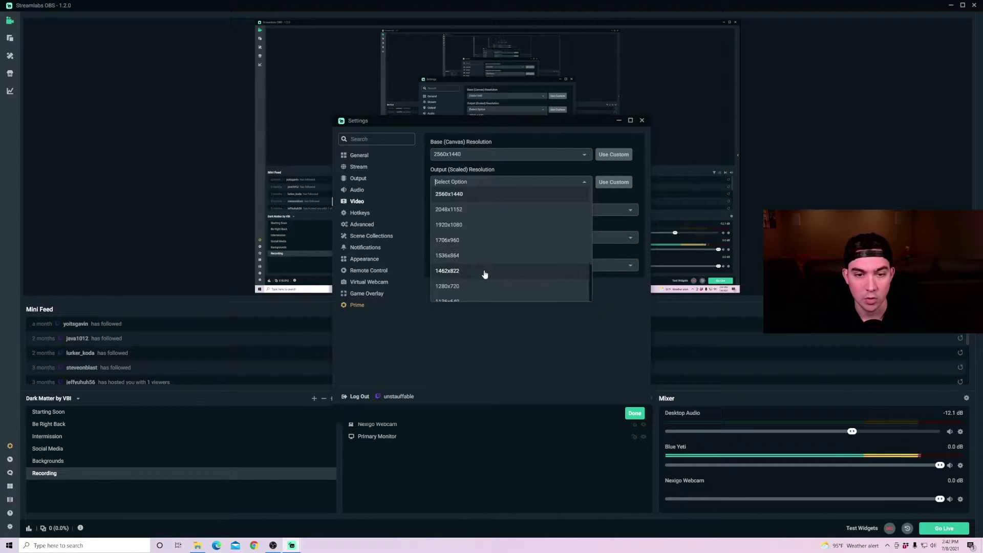
Keep the 2560x1440 output resolution and the Lanczos downscale filter
left_click(529, 196)
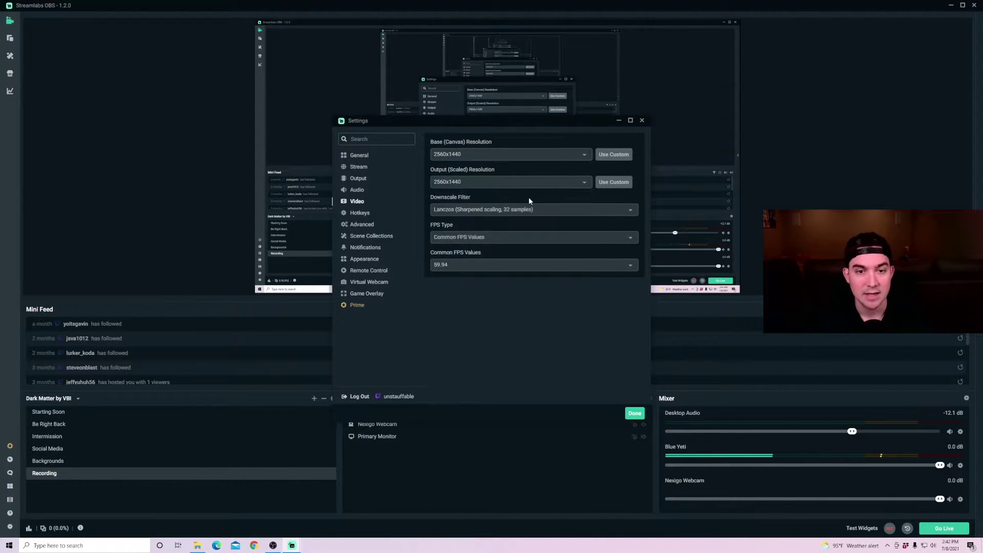
left_click(530, 213)
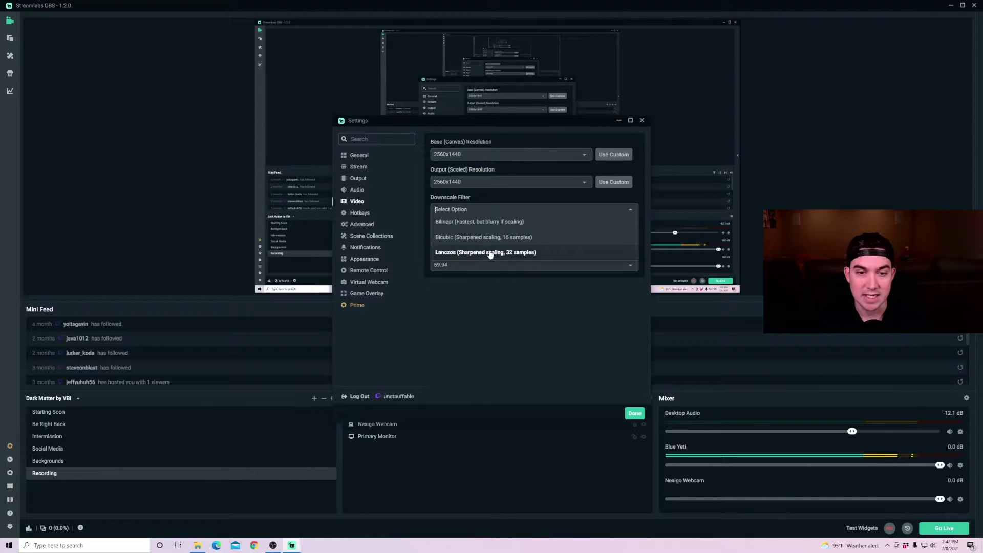
left_click(519, 253)
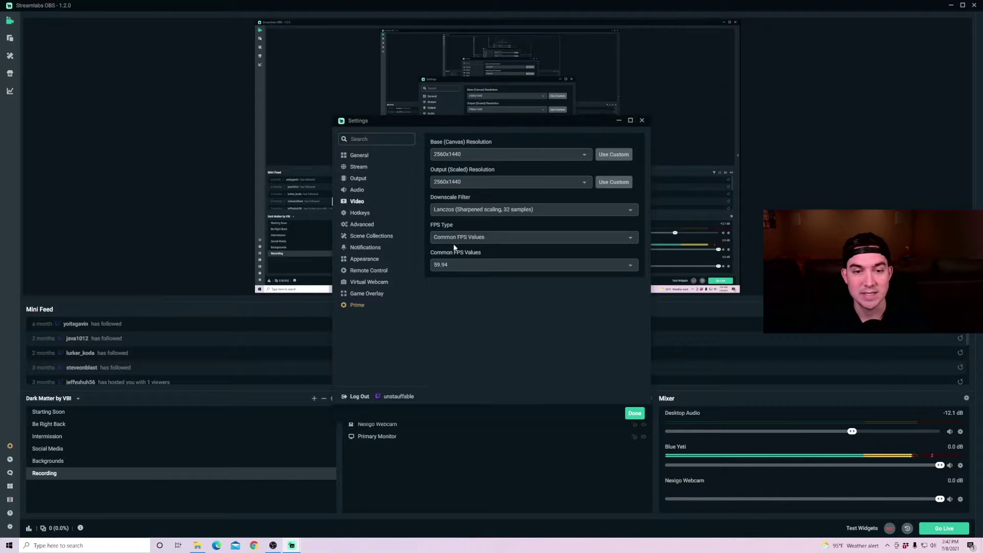
Try 59.94 and 30 in Common FPS Values, ending on 60
left_click(472, 264)
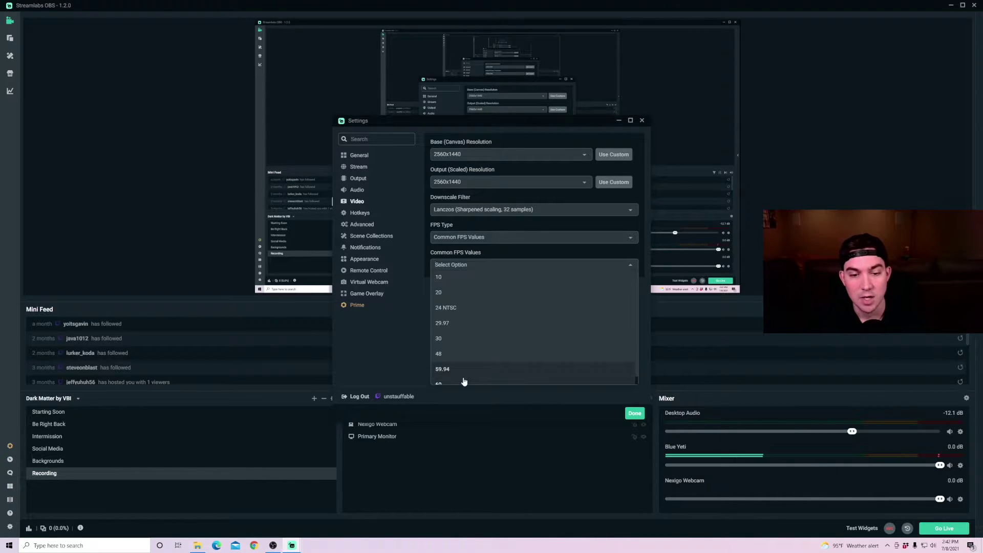
left_click(464, 369)
left_click(469, 265)
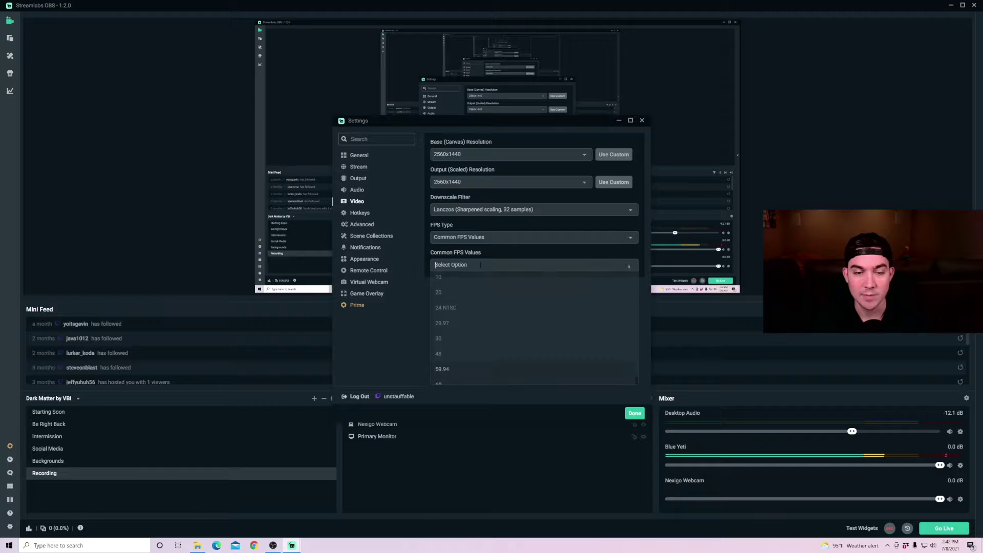
left_click(471, 383)
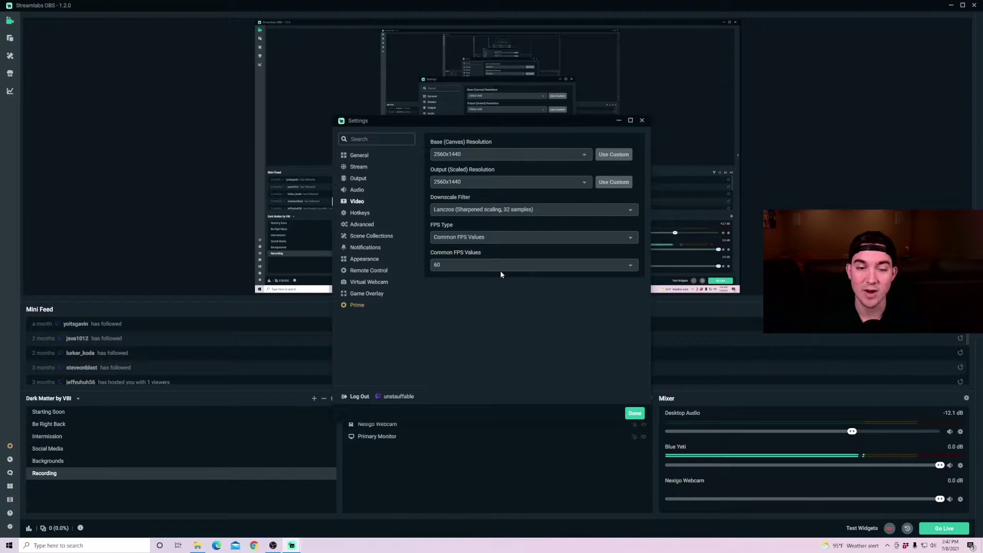
left_click(571, 262)
left_click(505, 343)
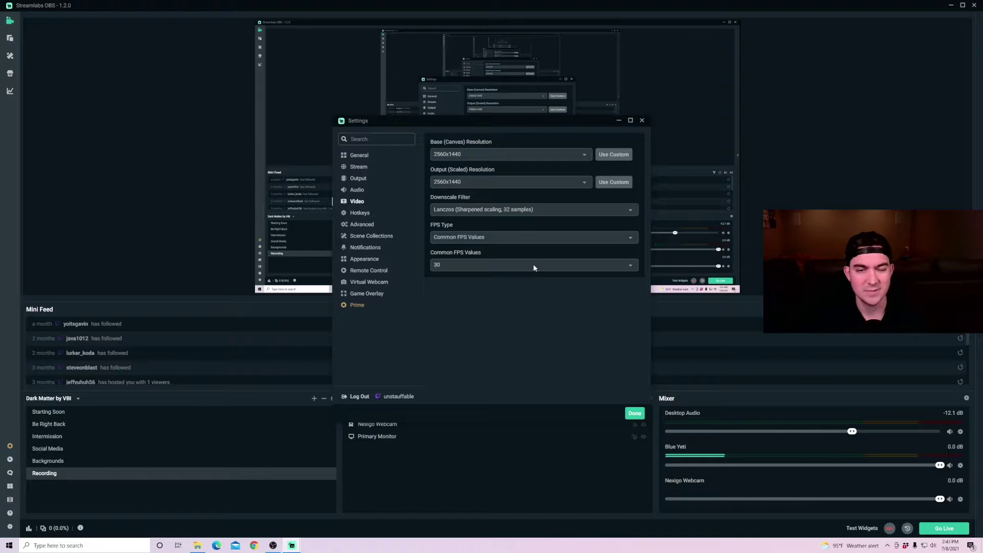
left_click(533, 263)
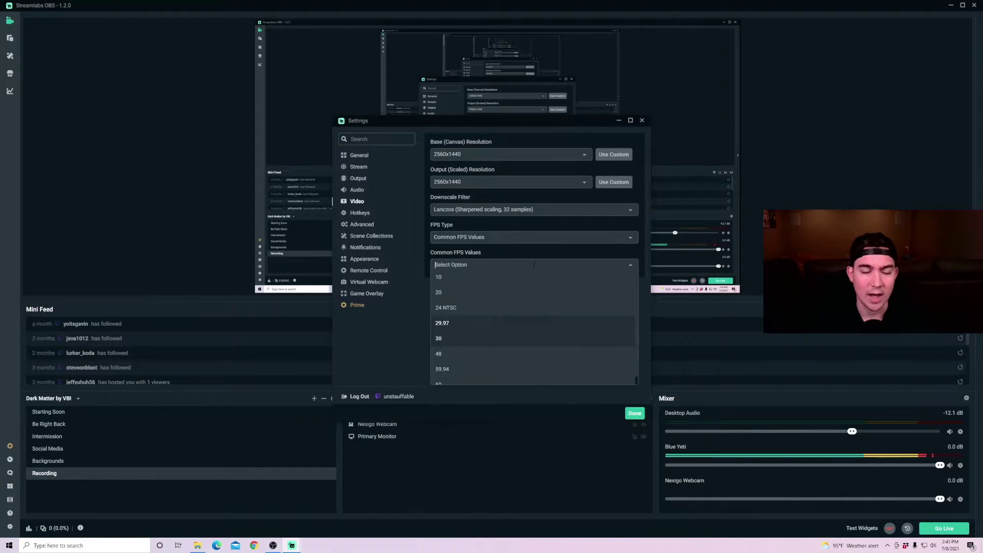
left_click(491, 383)
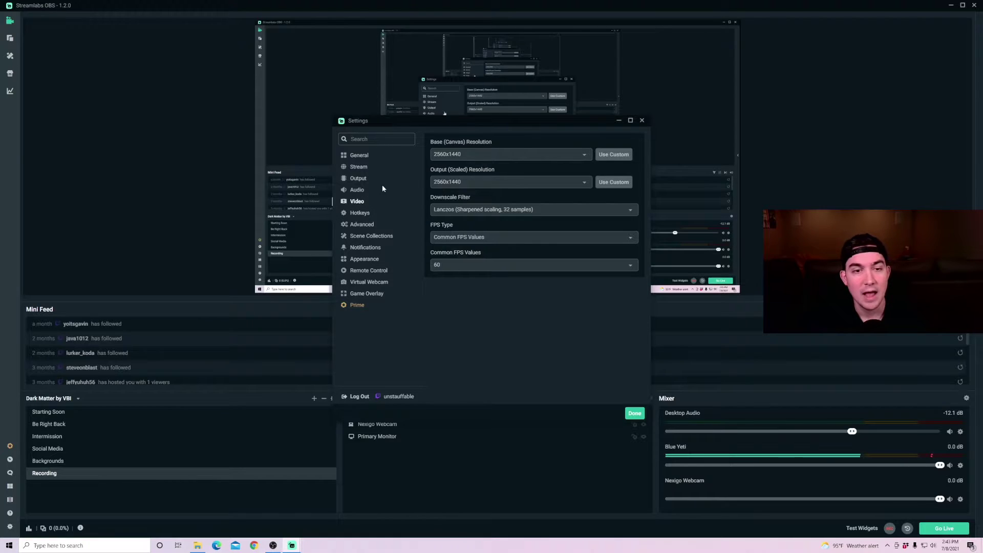
Switch to Output settings, select the 6000 video bitrate, and bring up the Speedtest result
left_click(359, 179)
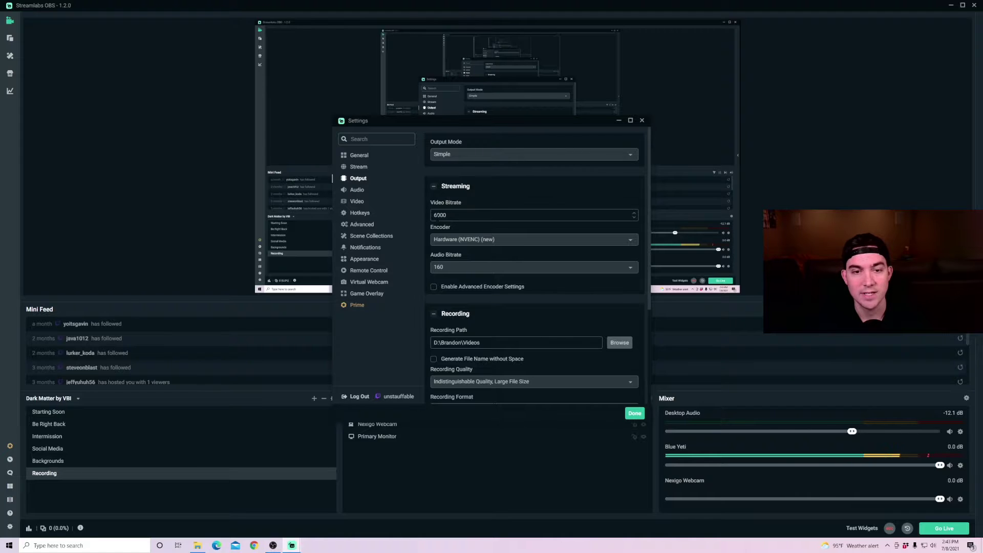
double_click(439, 216)
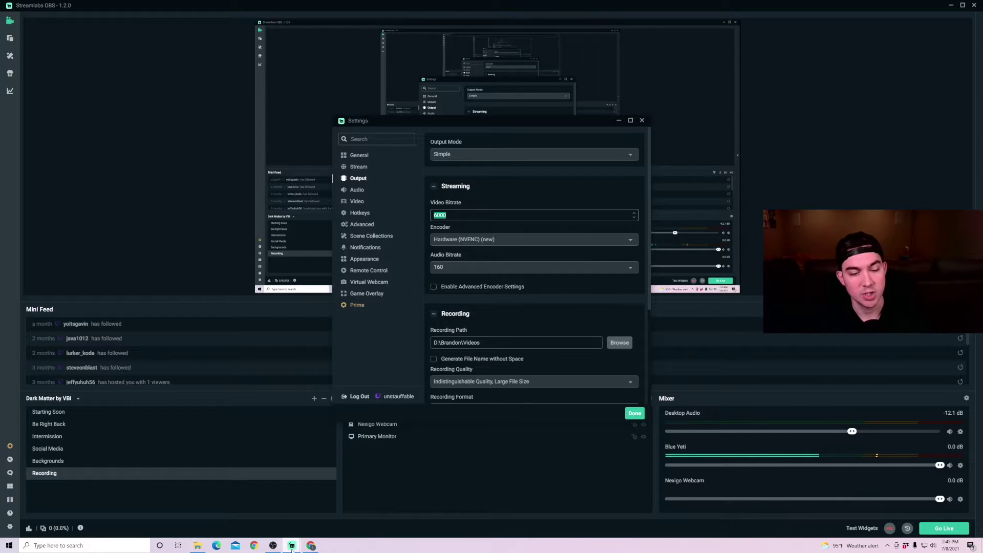
left_click(311, 546)
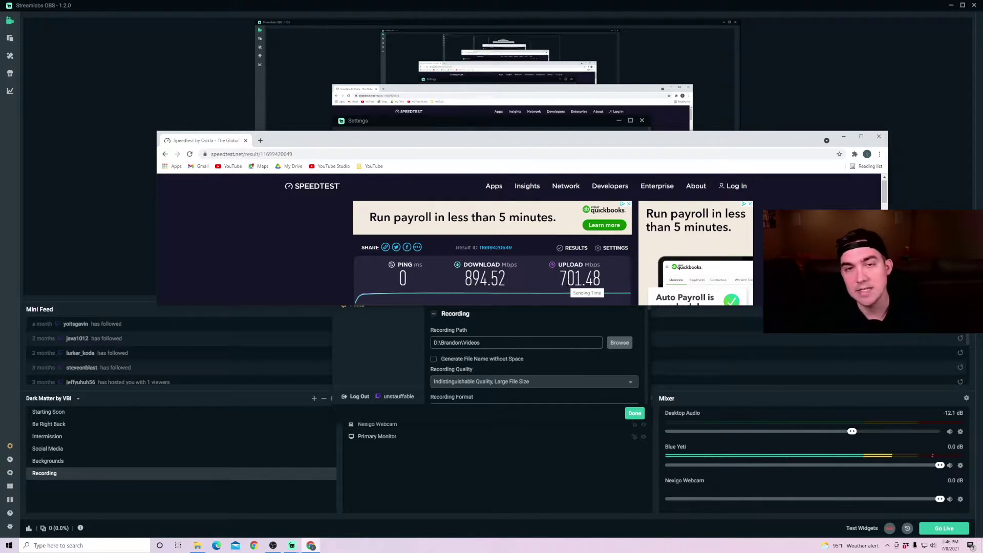
Minimize the Chrome Speedtest window showing 894.52 Mbps down and 701.48 Mbps up
left_click(845, 135)
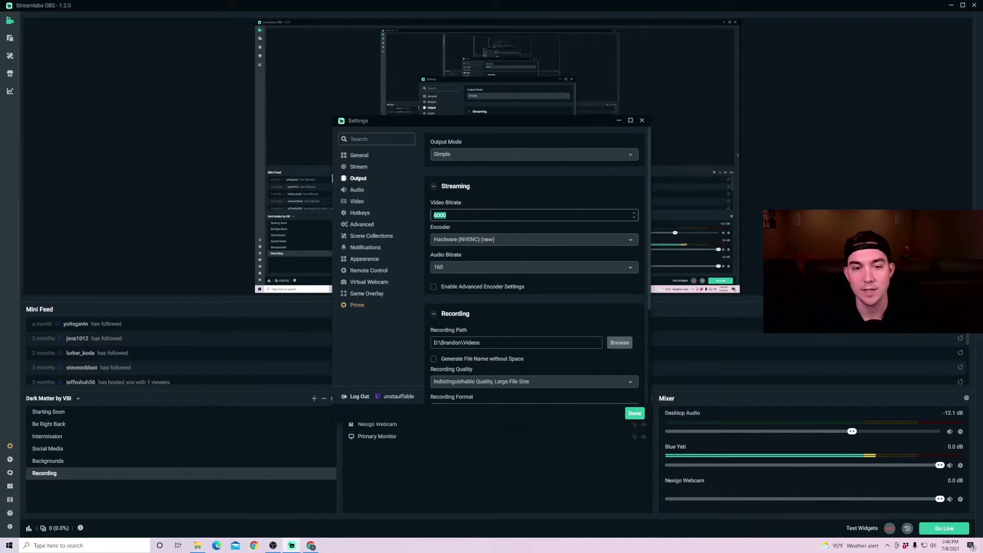
Choose Hardware (NVENC) (new) in the Encoder dropdown, keeping the 6000 video bitrate
left_click(447, 216)
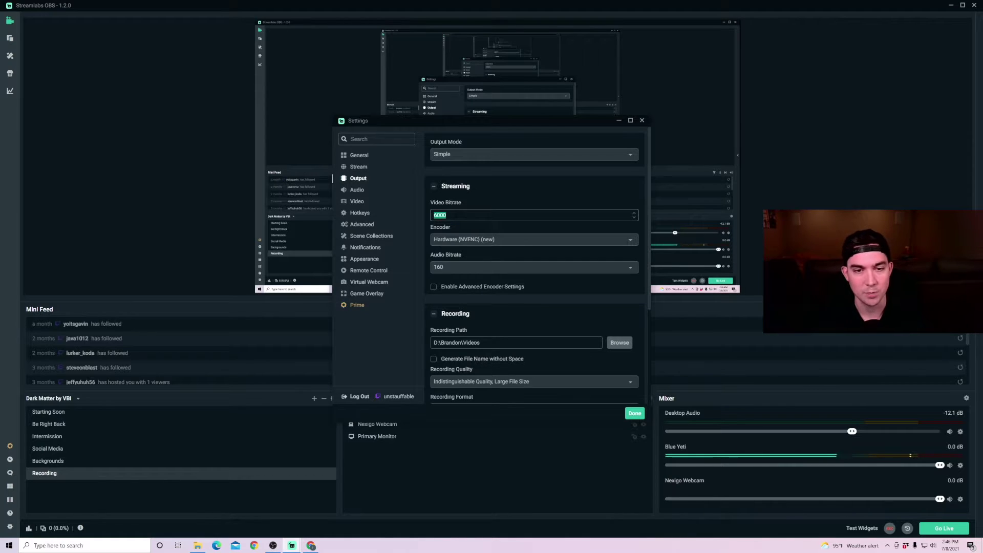
left_click(498, 238)
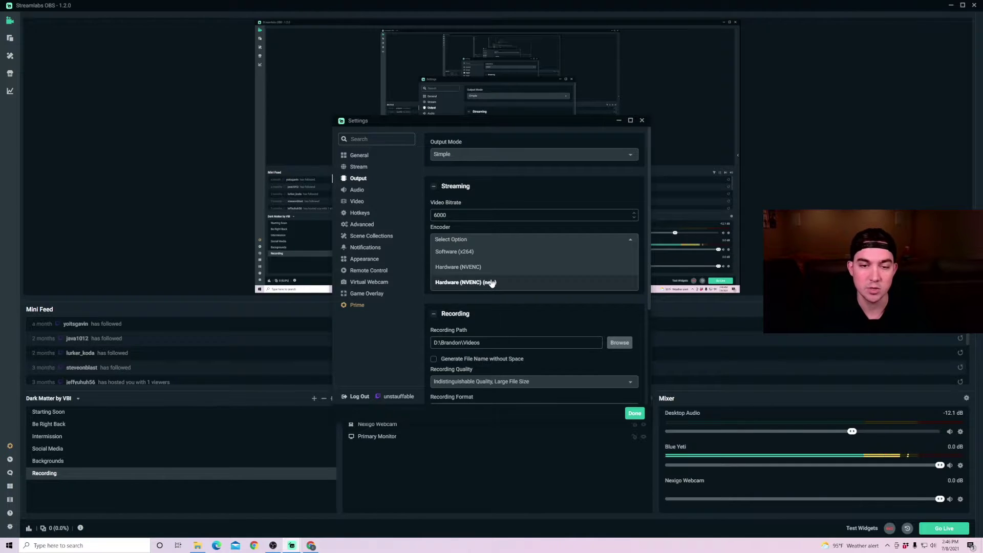
left_click(491, 284)
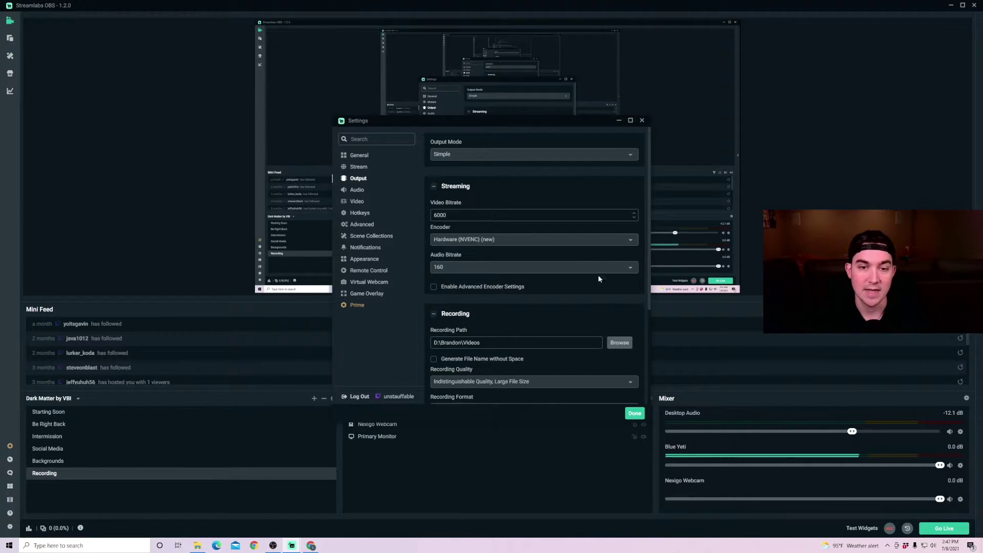
left_click(537, 240)
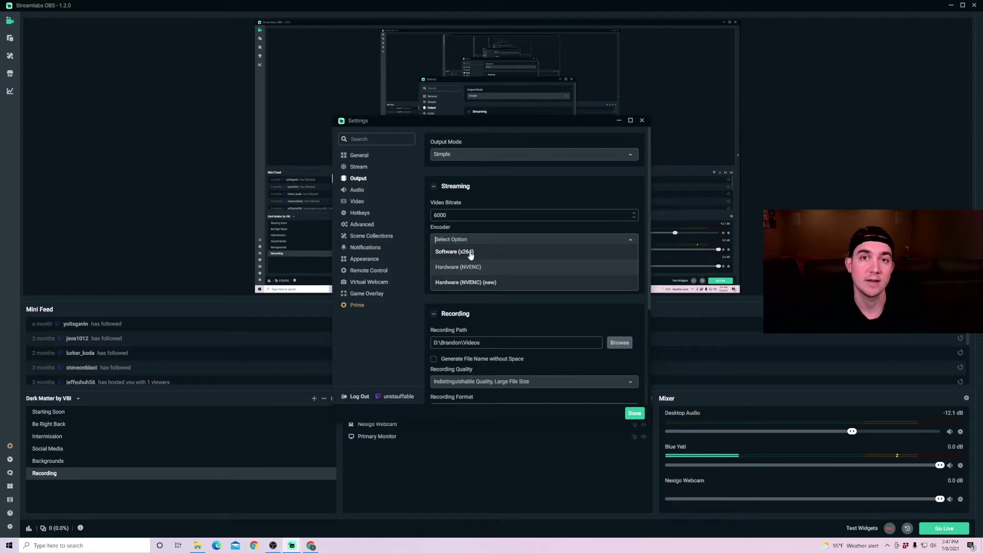
left_click(487, 282)
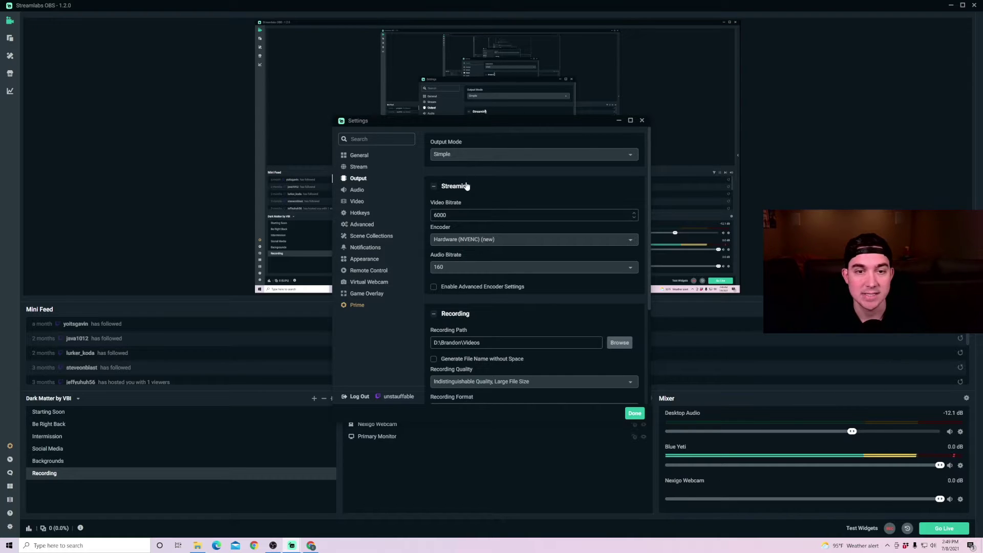
Set Output Mode to Advanced with Audio Track 1, then open the Mixer's Advanced Audio Settings
left_click(566, 153)
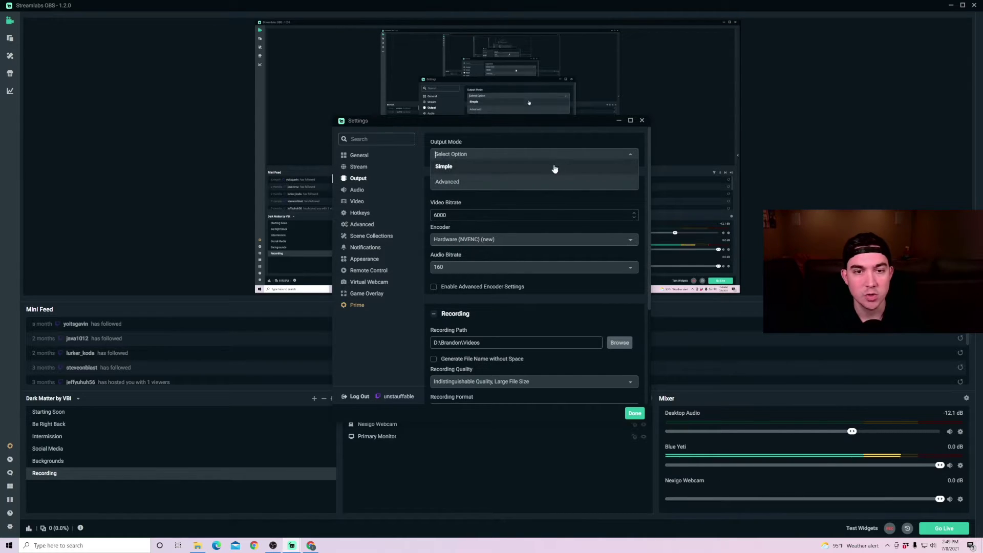
left_click(548, 181)
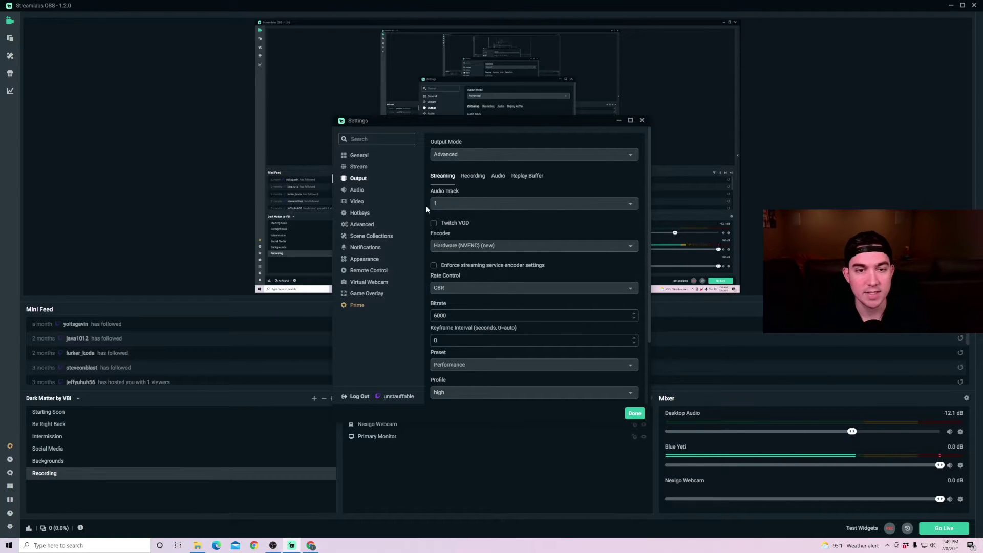
left_click(471, 203)
left_click(450, 217)
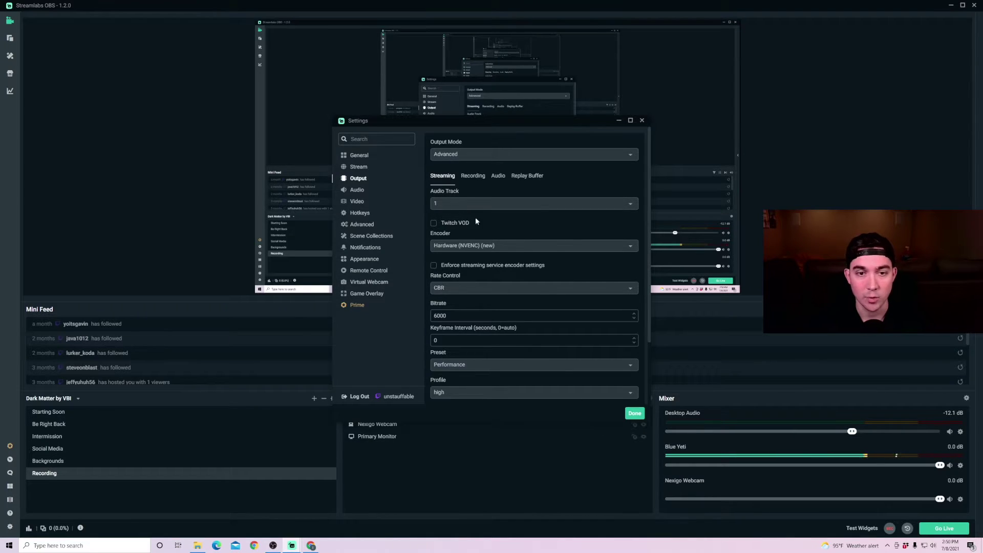
left_click(966, 398)
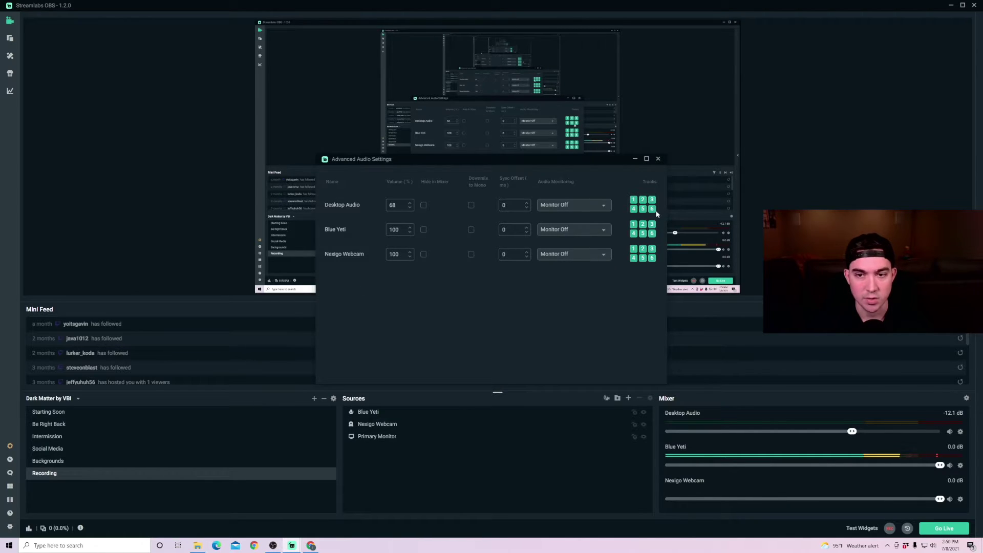
Close the Advanced Audio Settings window
left_click(658, 162)
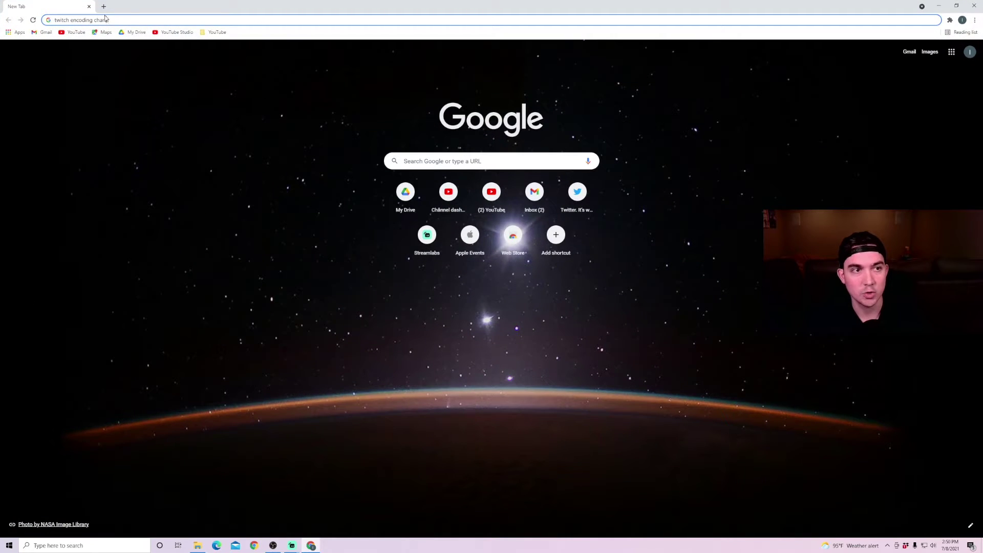
Search 'twitch encoding chart' and open the Twitch Video Encoding/Bitrates result
key("Return")
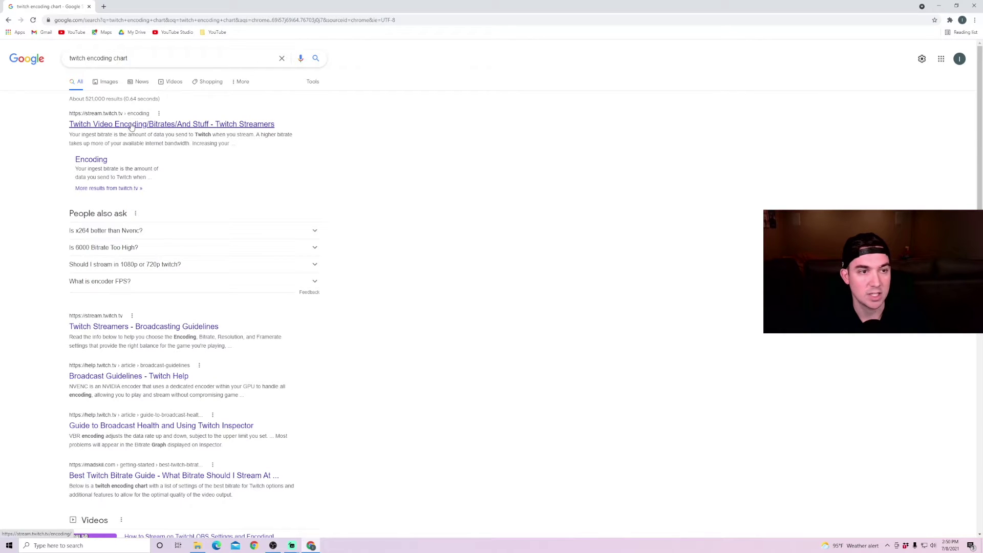
left_click(131, 125)
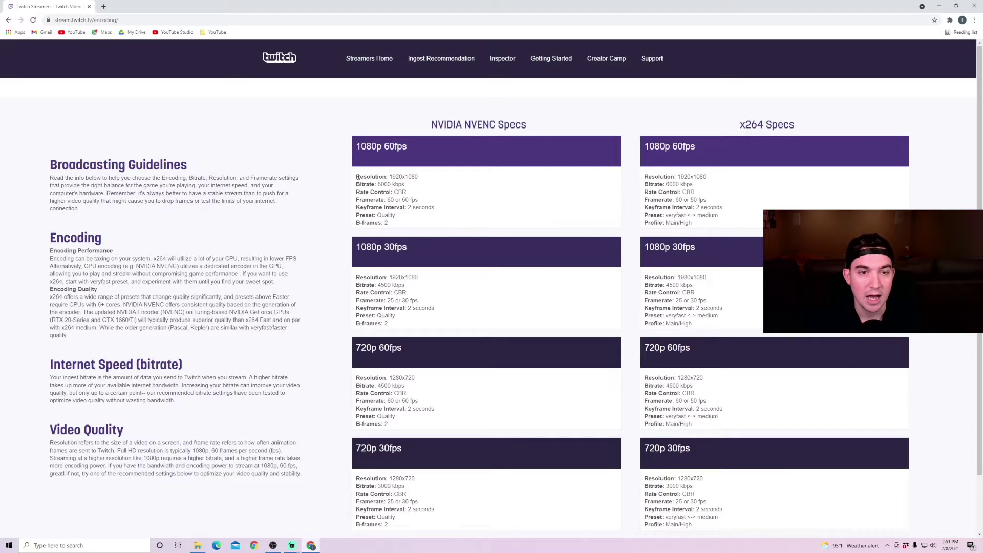
left_click_drag(357, 177, 403, 221)
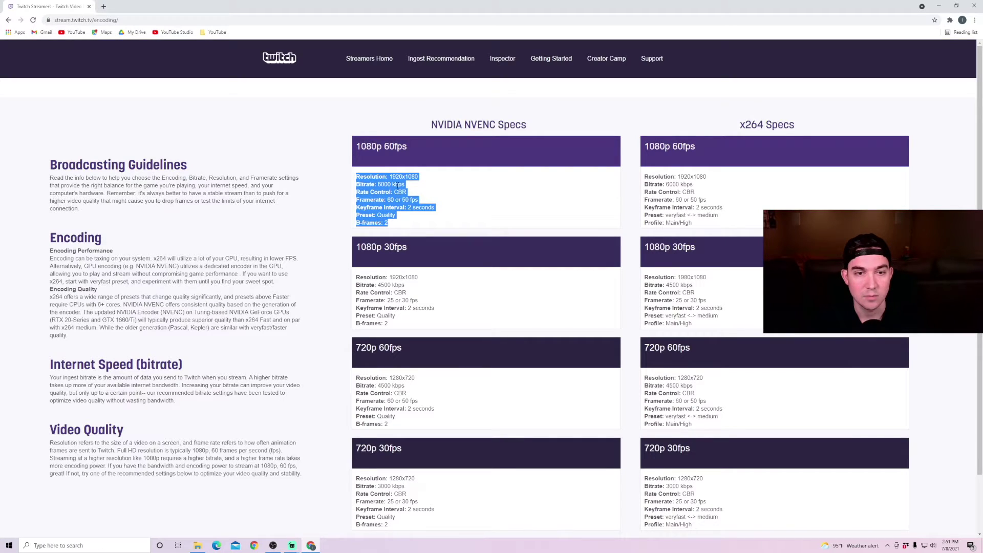
left_click(375, 185)
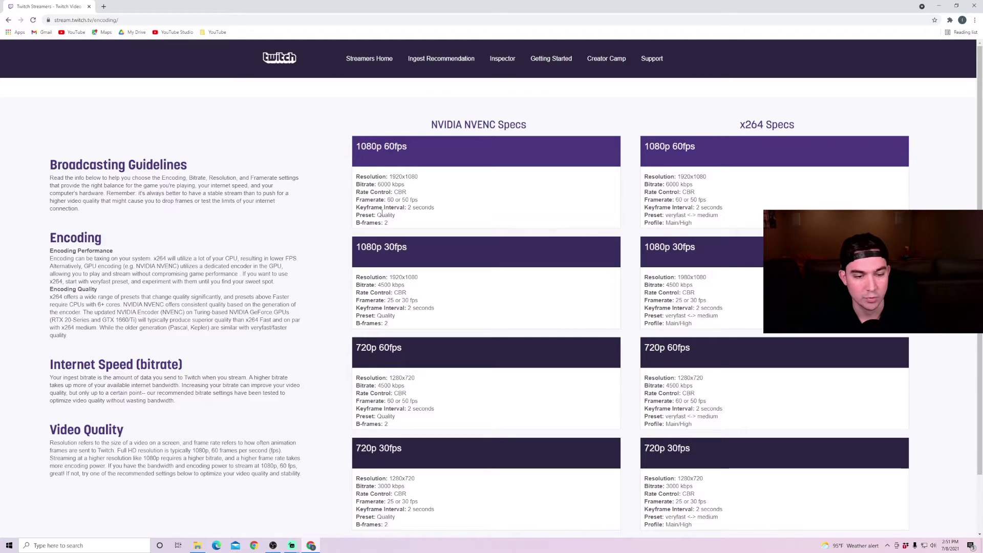
left_click(292, 546)
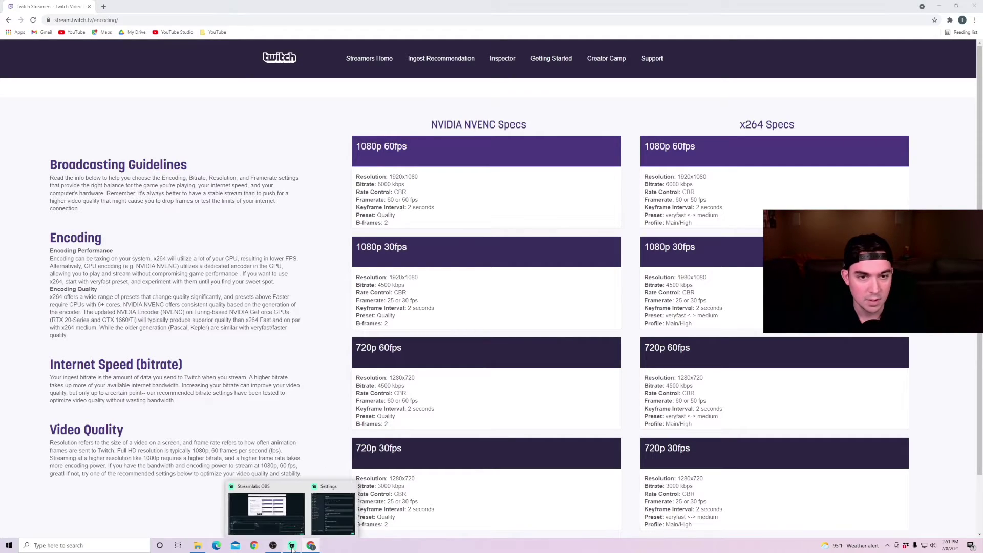
Back in Streamlabs settings, enter 2 for the Keyframe Interval beside the NVENC specs
left_click(320, 509)
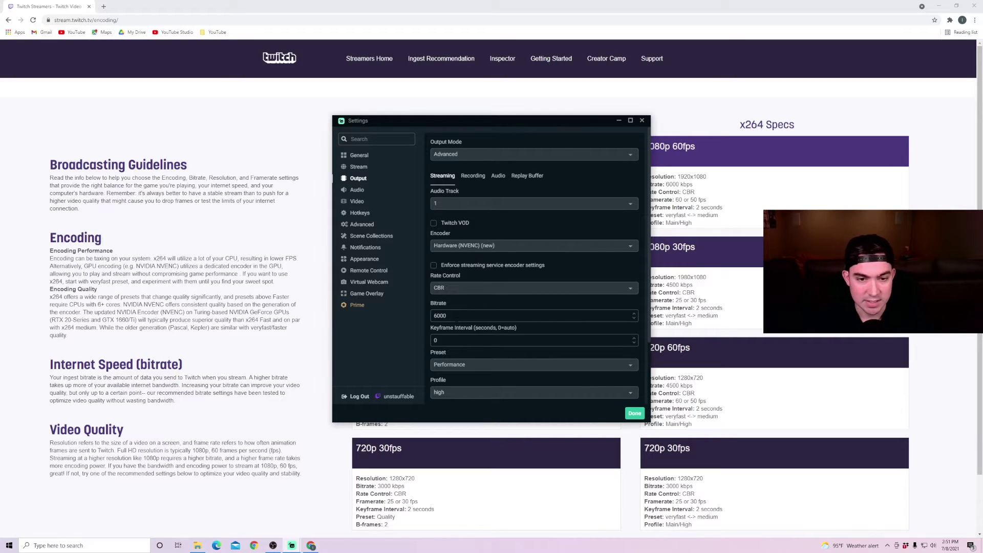
left_click(451, 342)
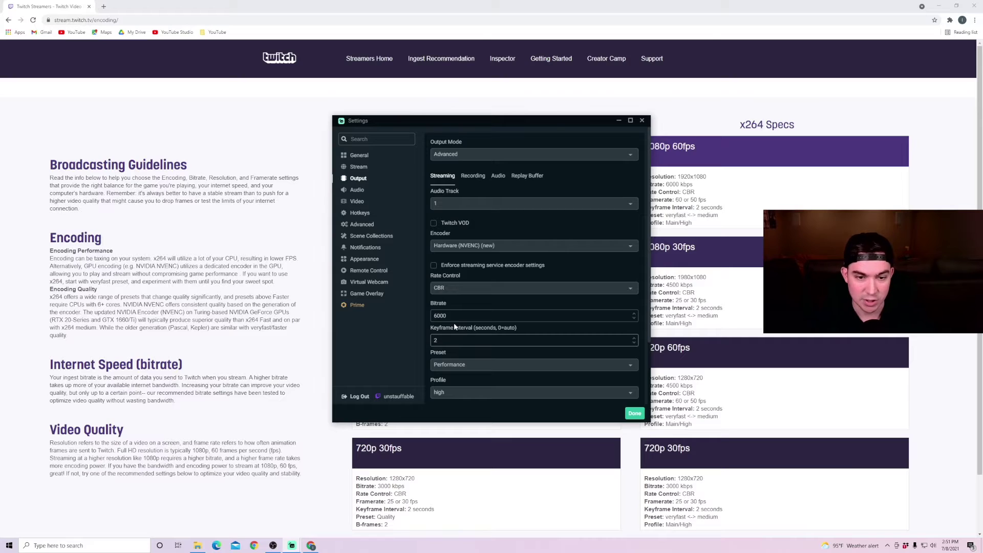
scroll(461, 327, "down", 2)
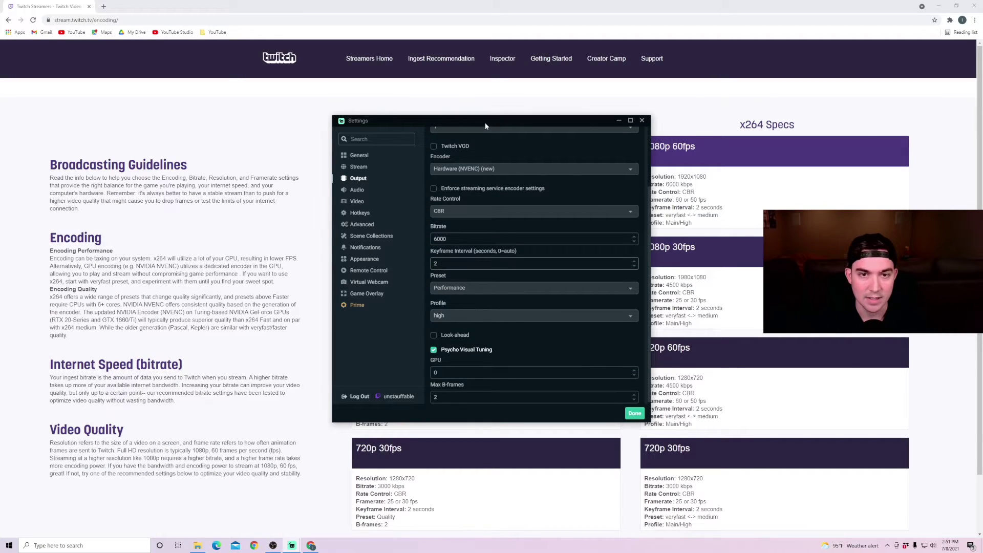
left_click_drag(486, 126, 597, 119)
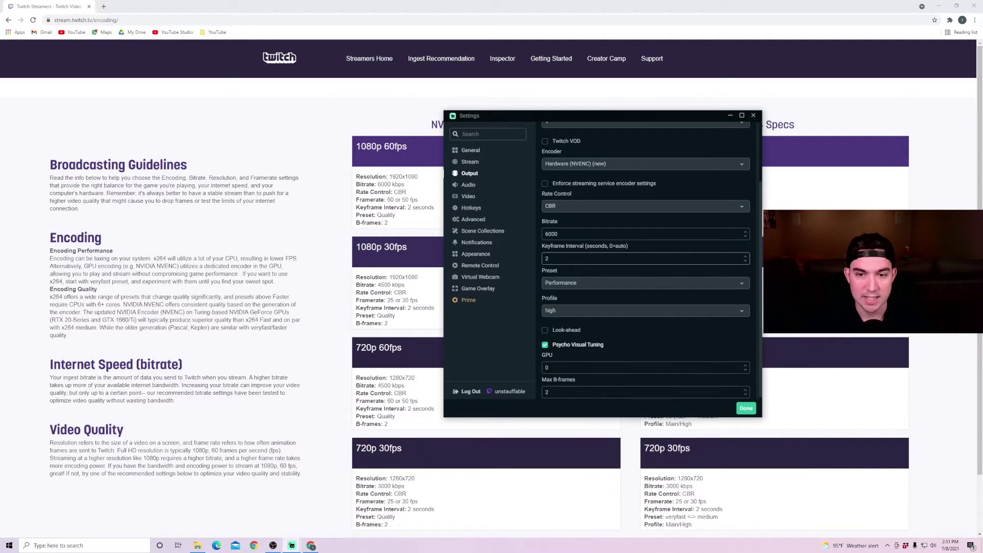
Set the encoder Preset to Quality and save the settings with Done
left_click(612, 287)
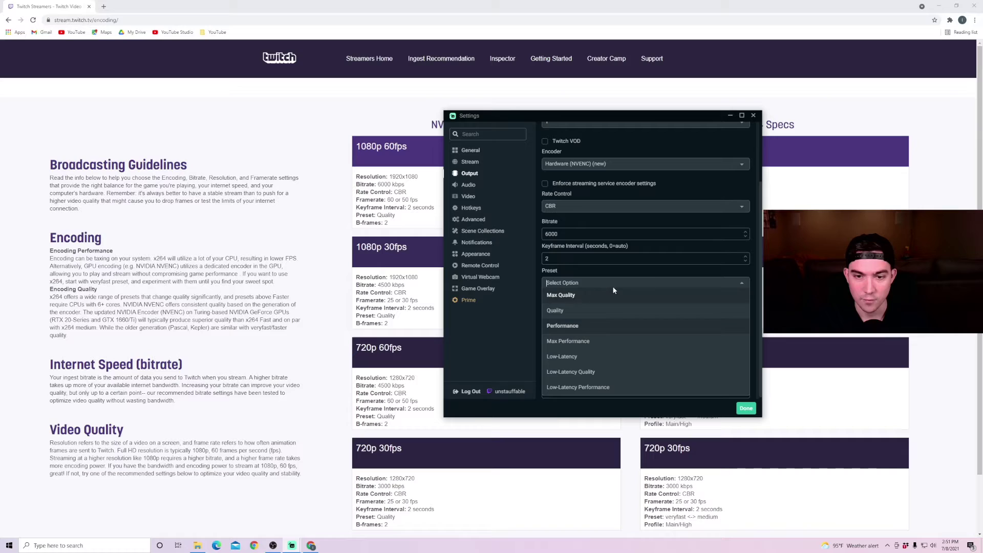
left_click(590, 314)
scroll(574, 302, "down", 1)
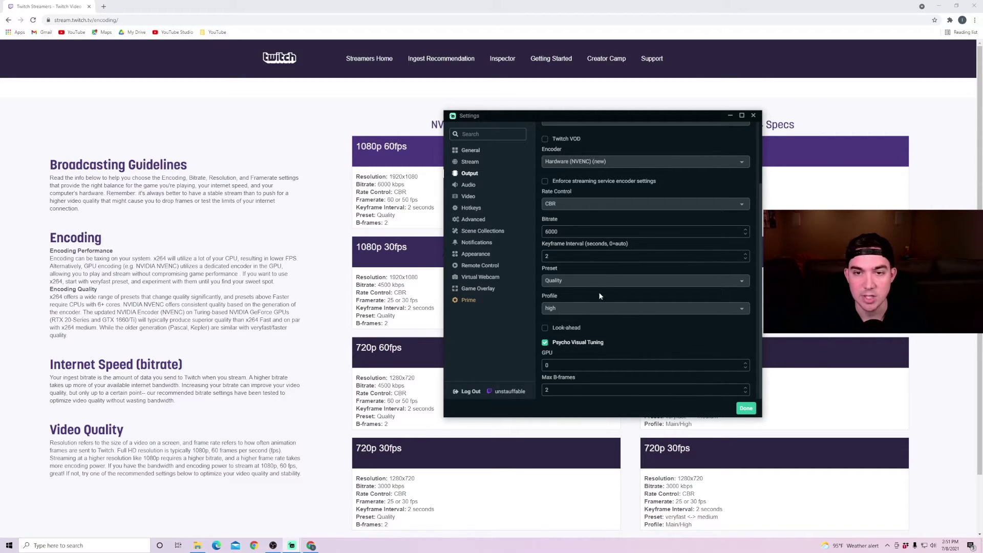
left_click(745, 409)
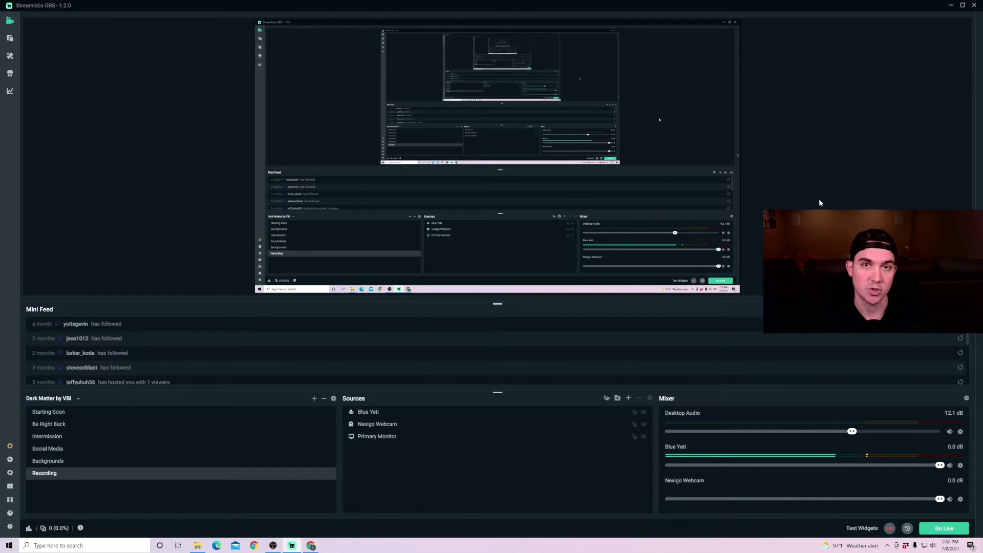
Minimize Streamlabs OBS and bring up the context menu of its desktop shortcut
left_click(952, 5)
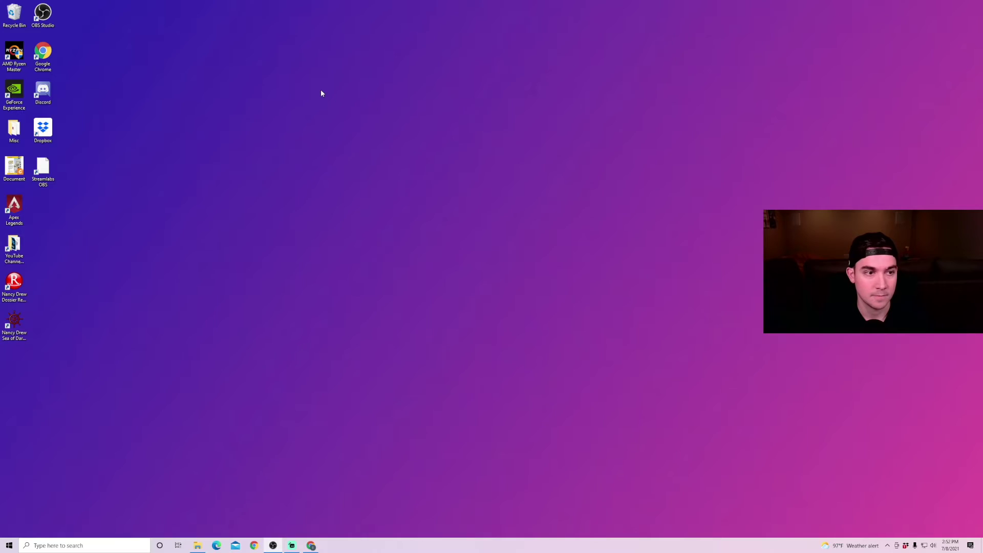
right_click(45, 174)
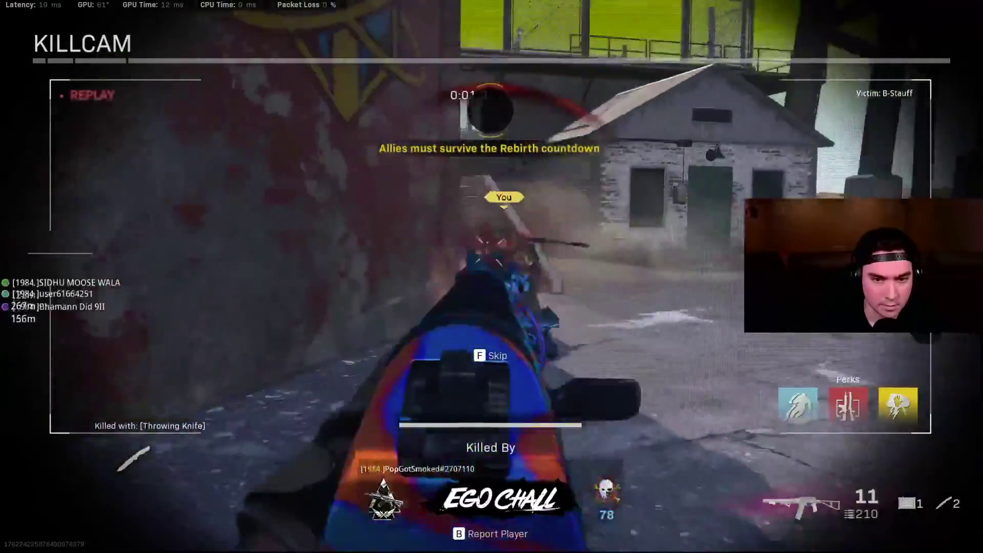
Bring up Report Player on the killcam to report the killer for cheating
key("b")
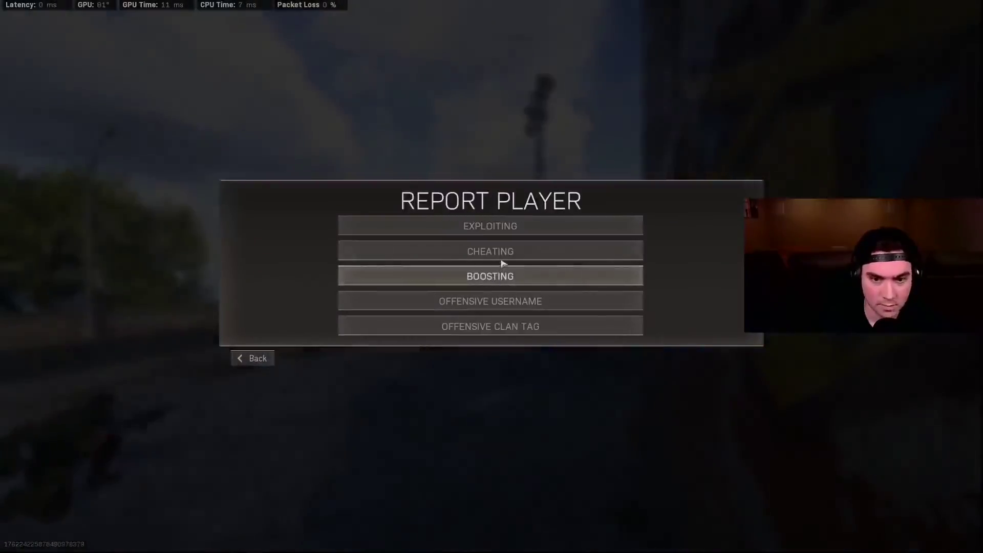